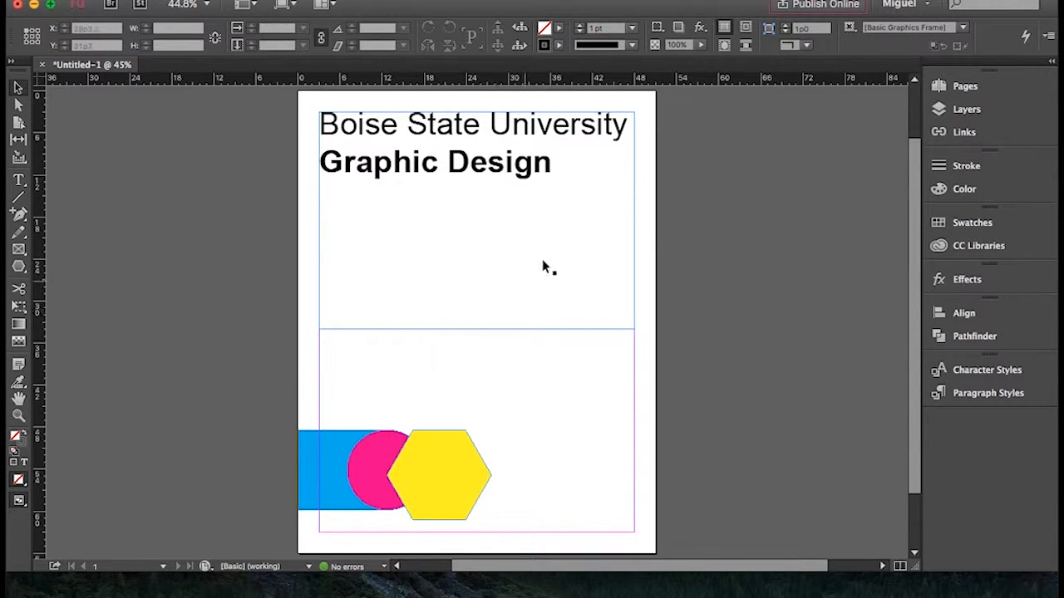
Step: Center-align both lines of the "Boise State University Graphic Design" heading
double_click(562, 172)
drag(563, 172, 383, 78)
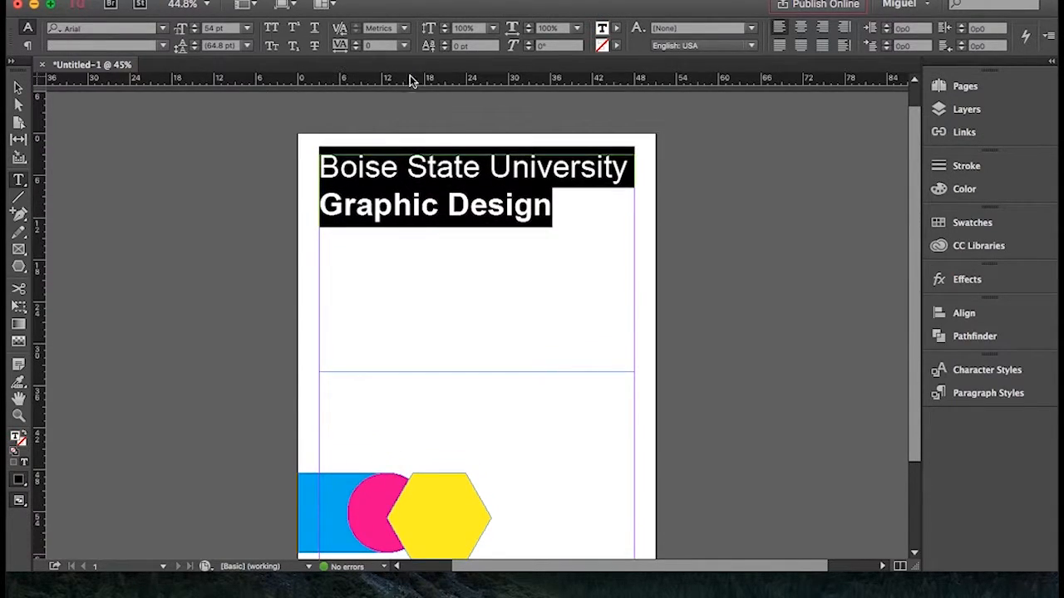
click(802, 30)
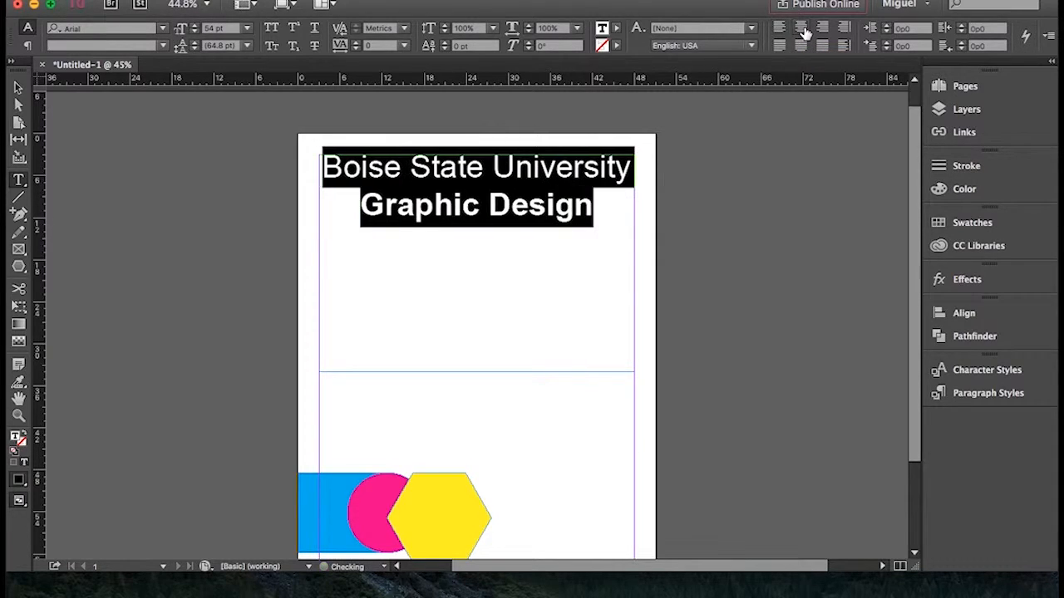
Step: Try the left, right, justified and spine-based paragraph alignments on the heading, returning it to centered
click(779, 28)
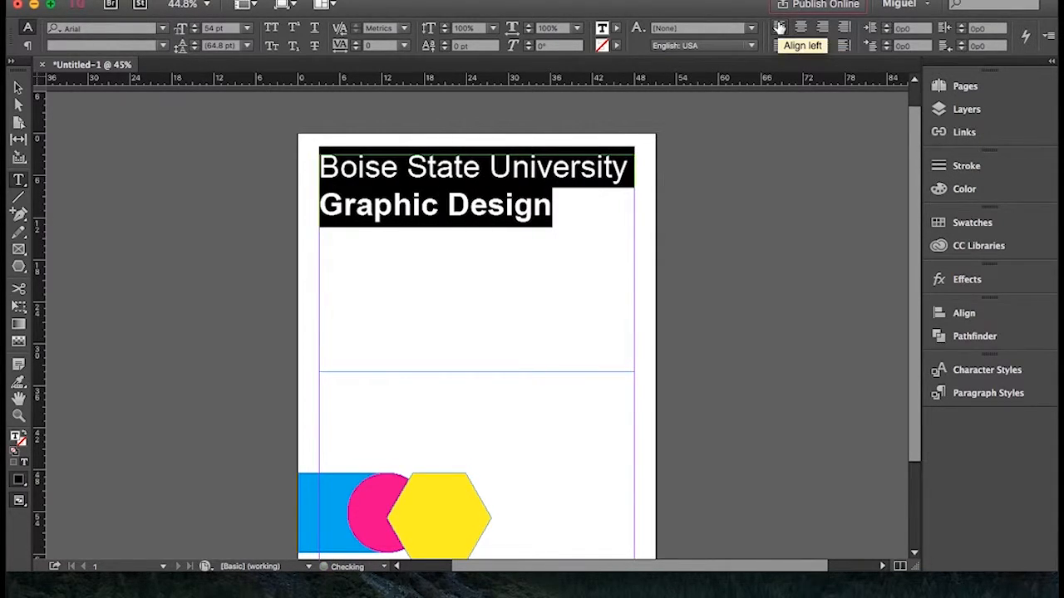
click(821, 28)
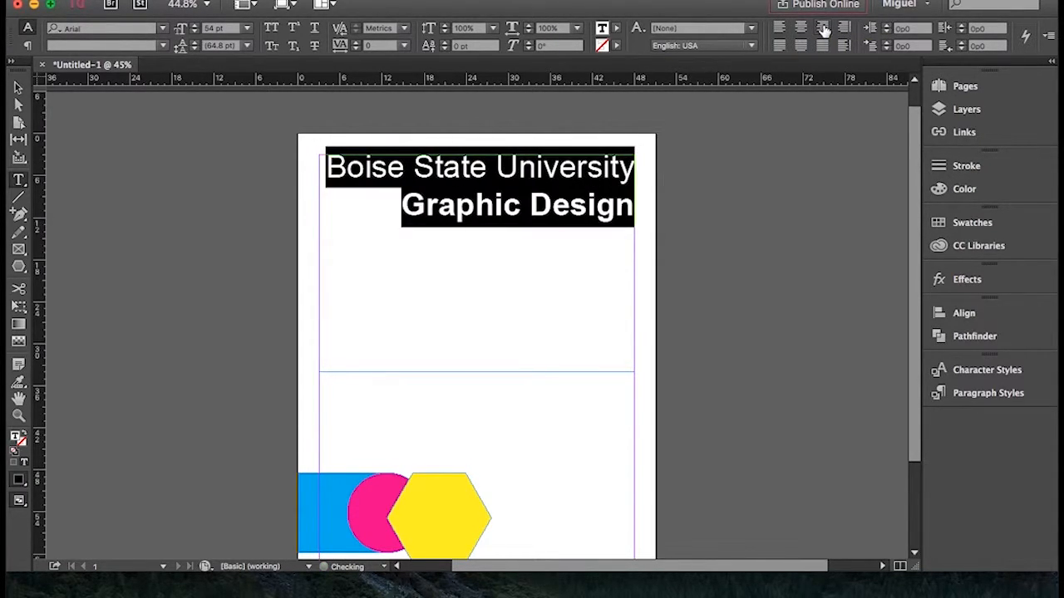
click(781, 46)
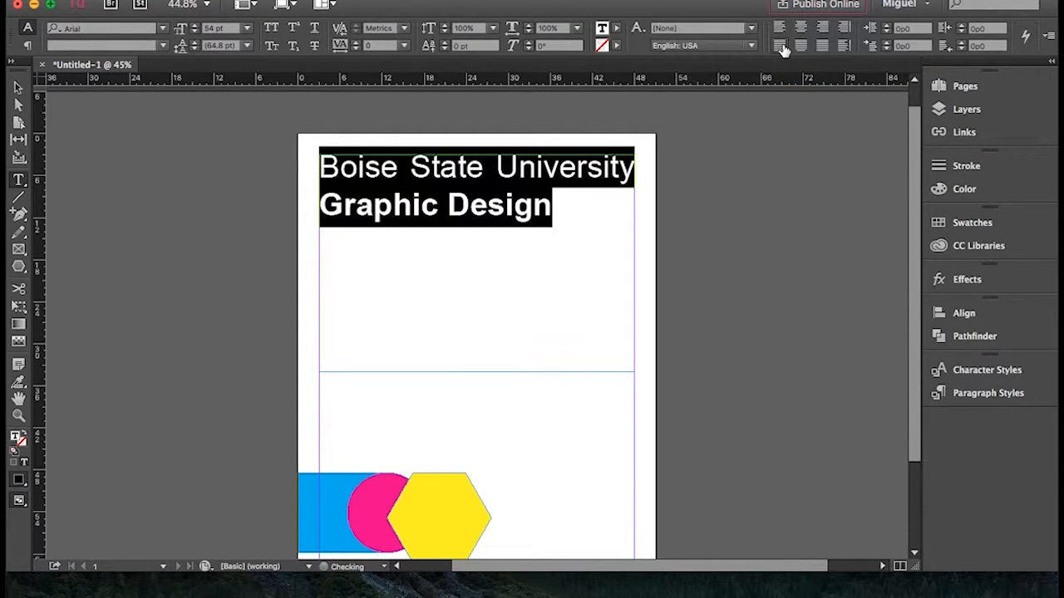
click(801, 46)
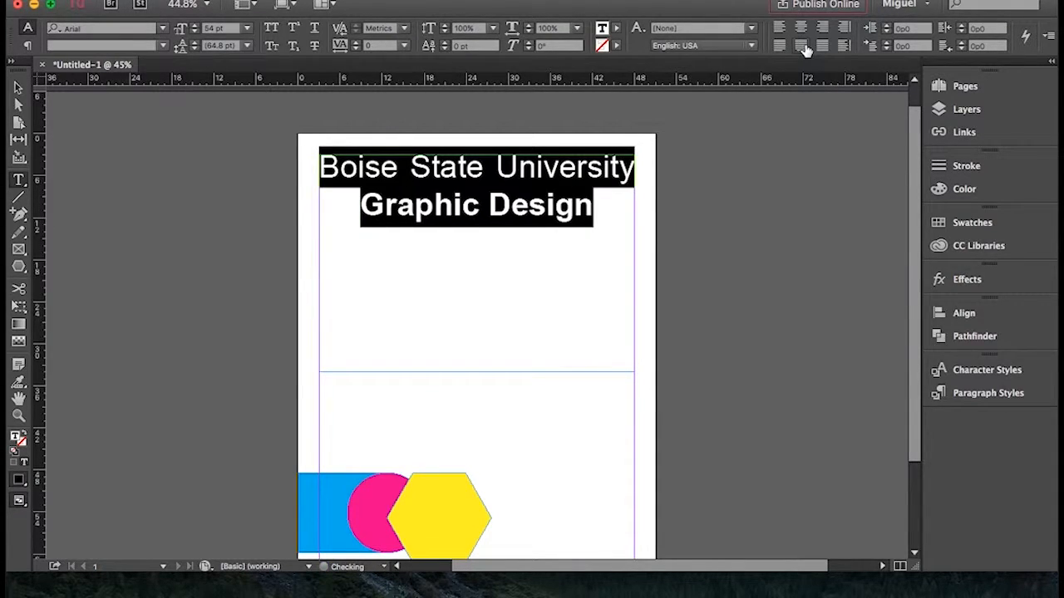
click(822, 46)
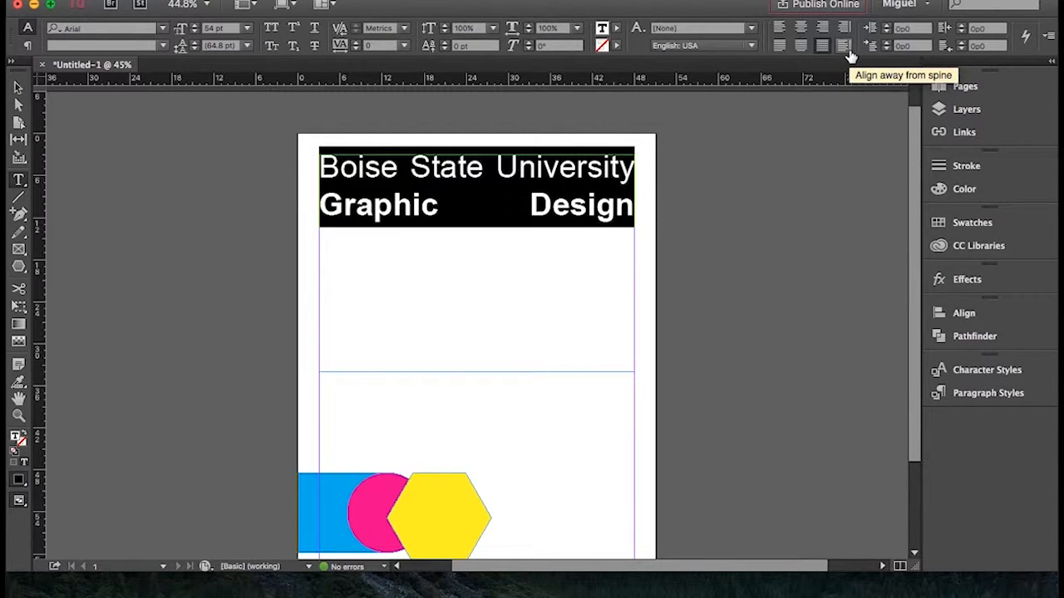
click(844, 46)
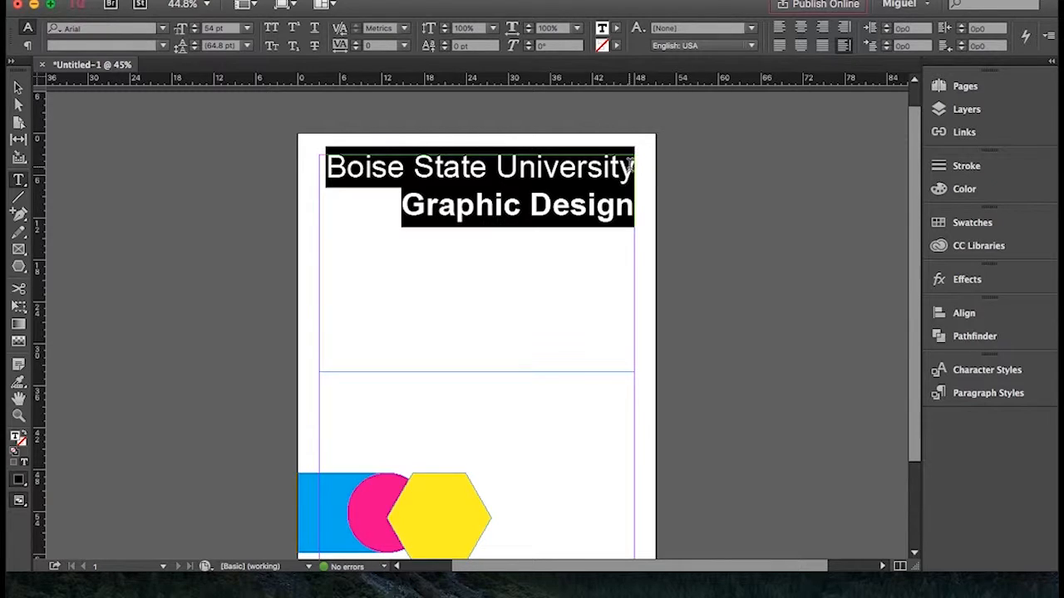
click(844, 27)
click(803, 28)
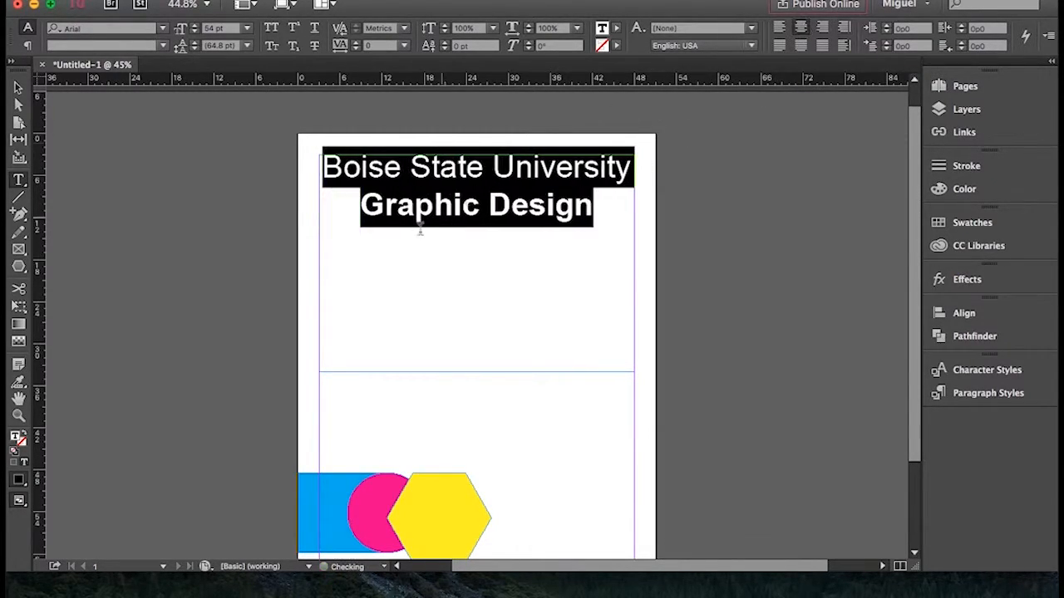
Step: Resize the heading's text frame by its lower edge to a height of about 33p3
click(18, 88)
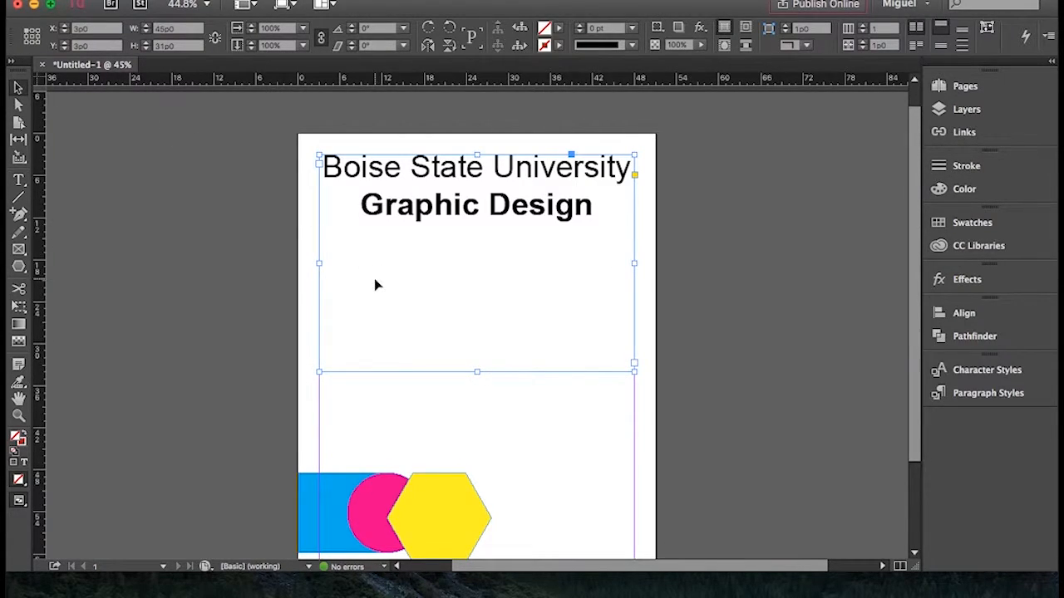
drag(476, 370, 501, 307)
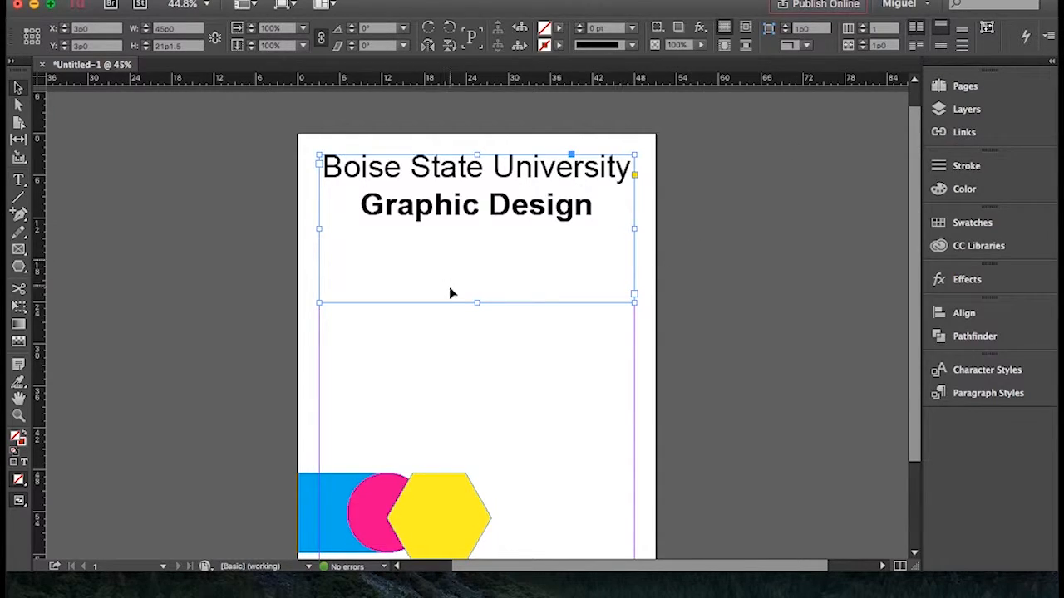
drag(475, 305, 496, 386)
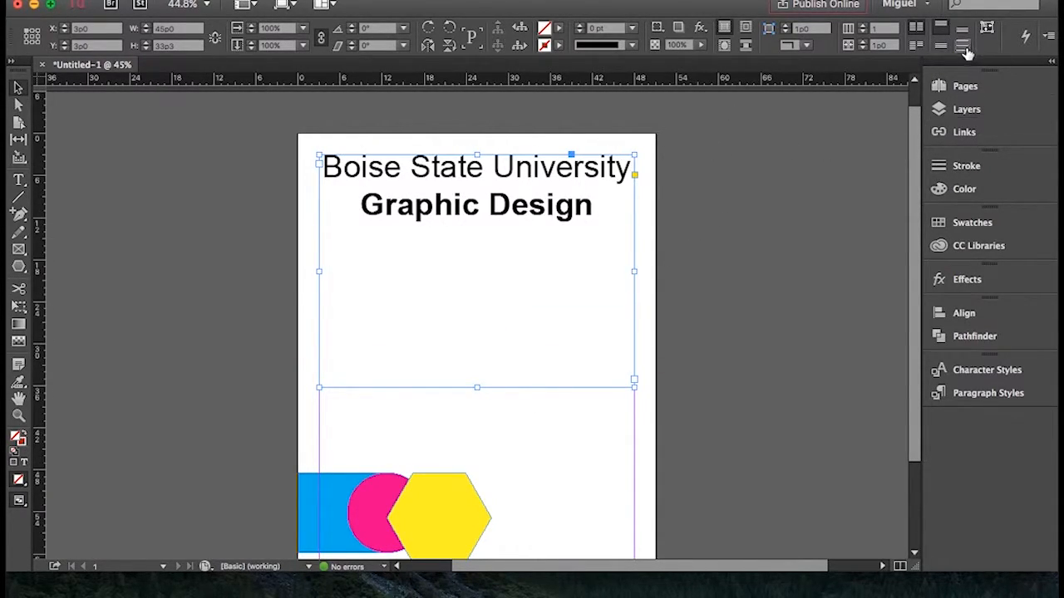
Step: Try center and bottom vertical alignment in the heading's text frame, ending with the lines vertically justified
click(942, 46)
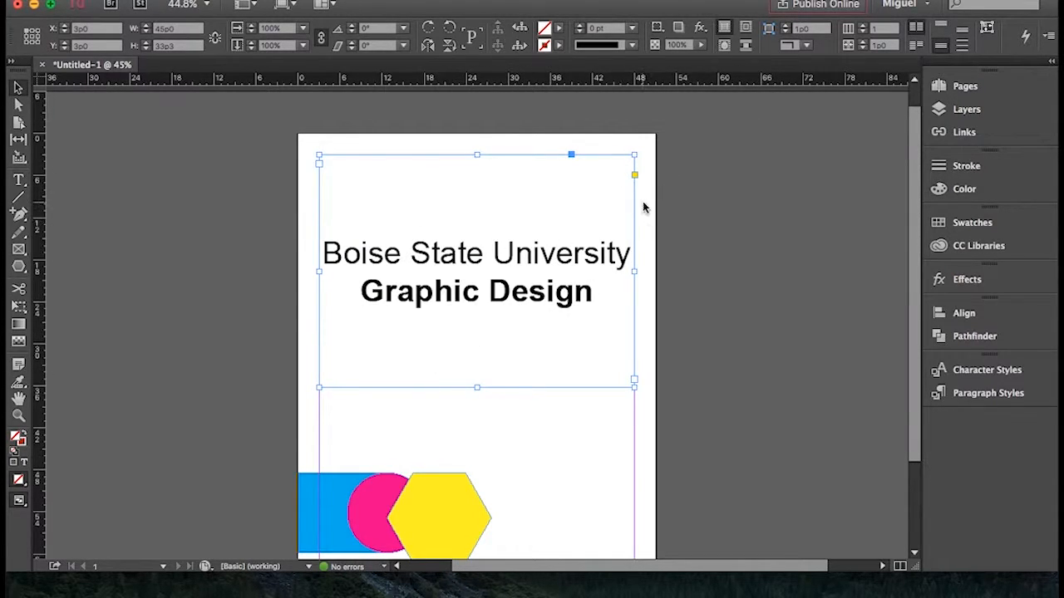
click(961, 46)
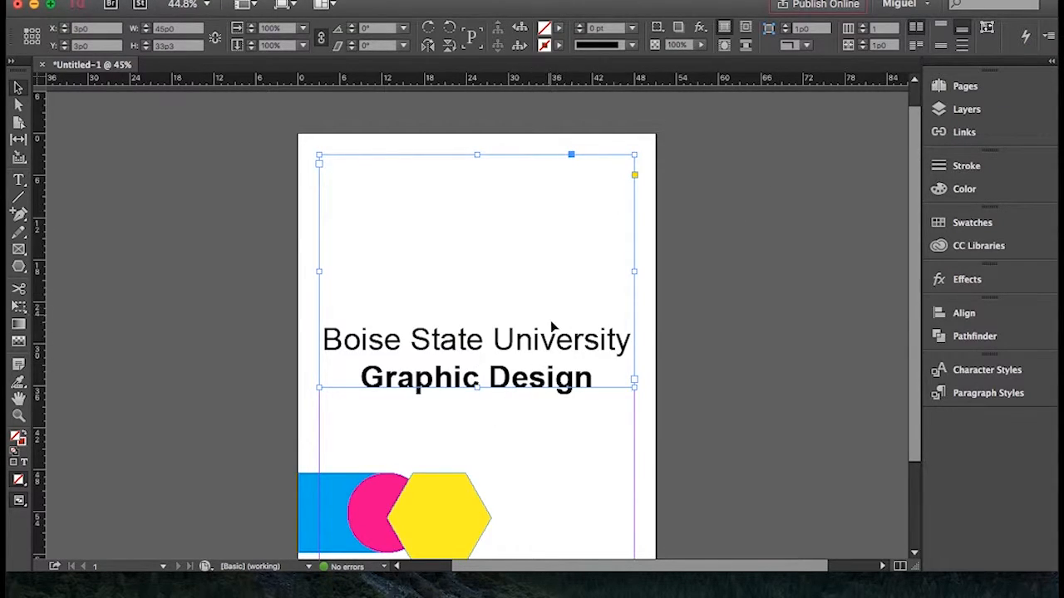
click(962, 48)
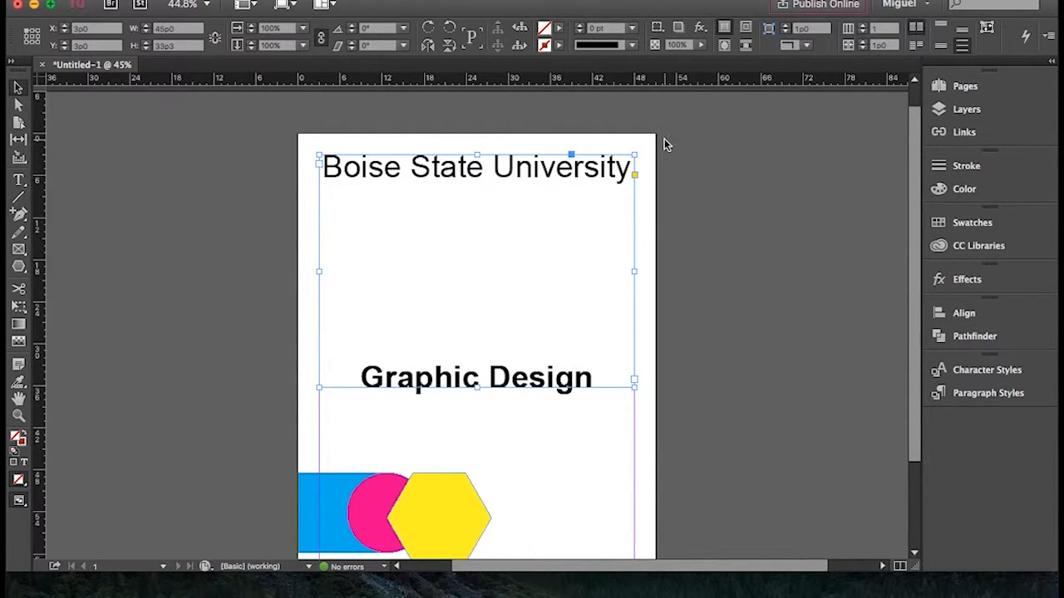
scroll(688, 203, down, 3)
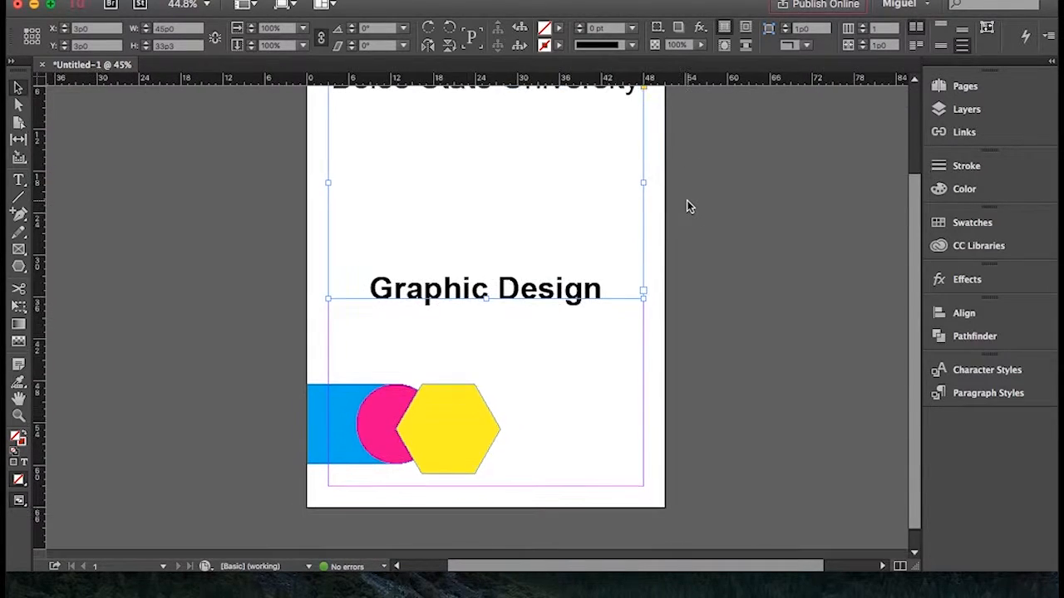
scroll(540, 388, down, 1)
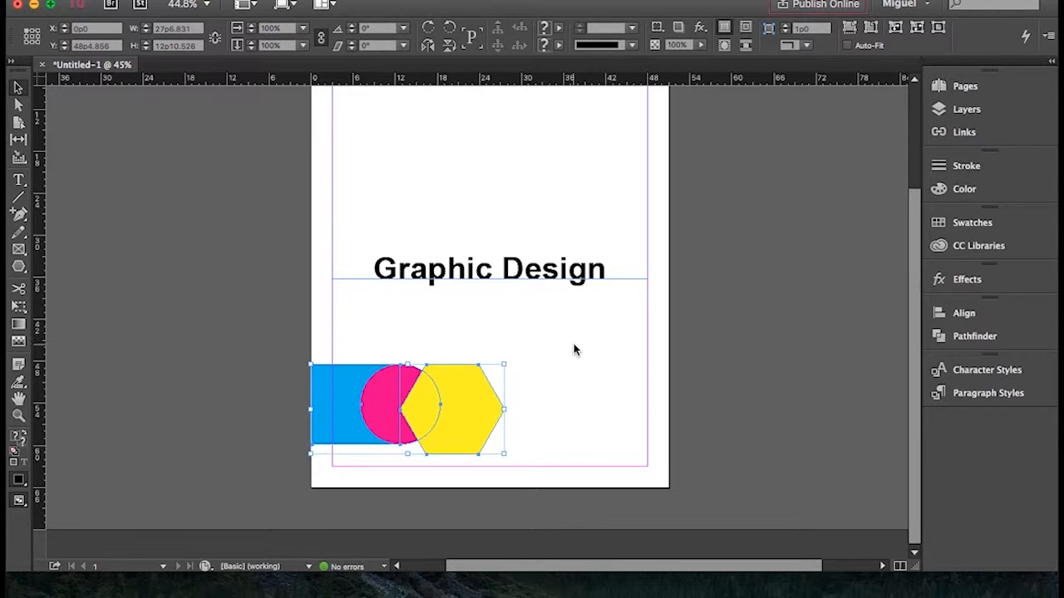
drag(567, 344, 266, 488)
click(272, 466)
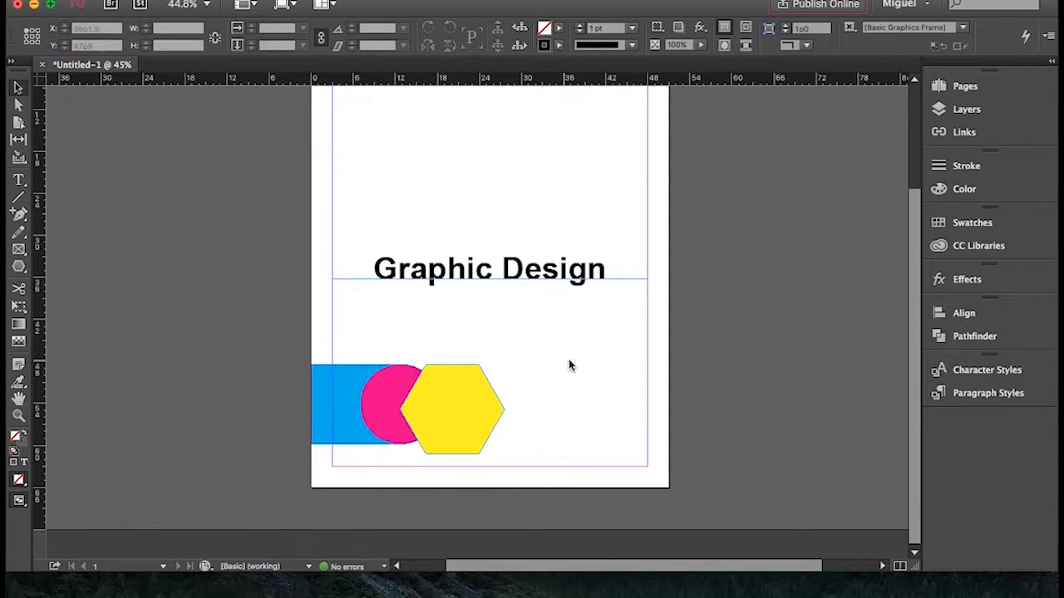
click(951, 316)
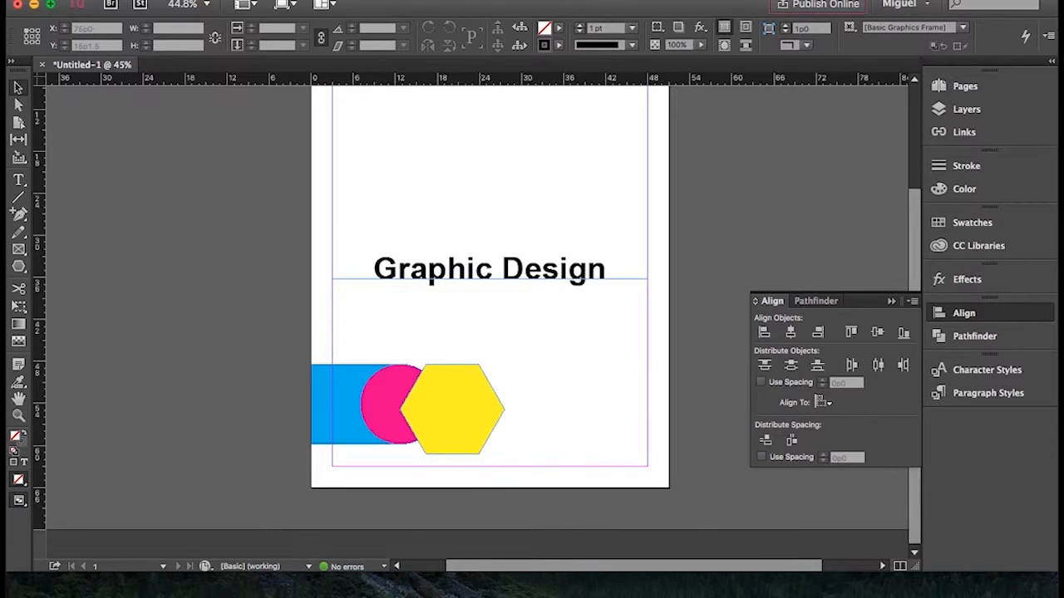
click(445, 1)
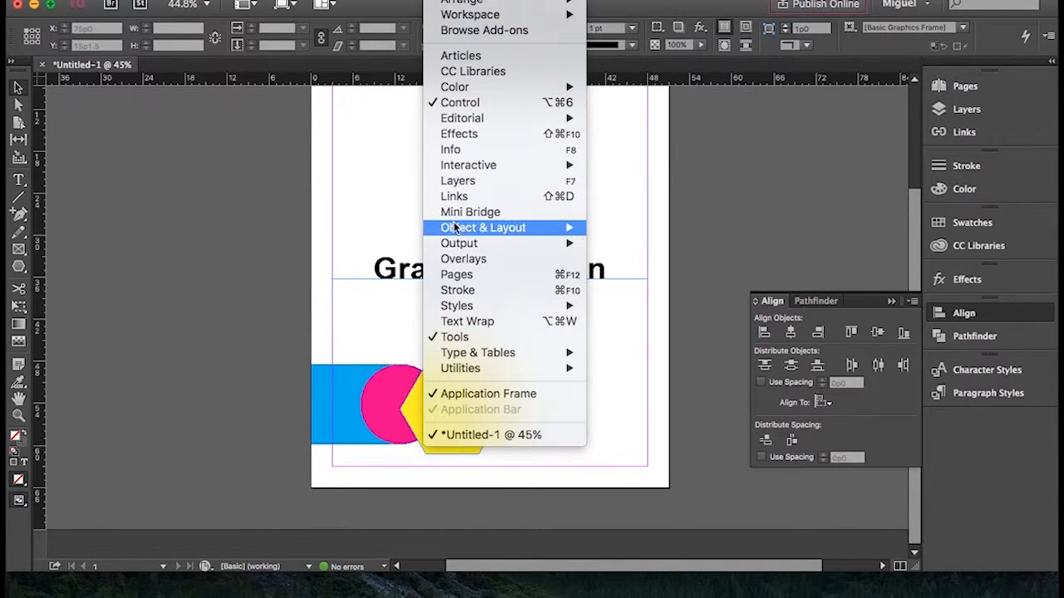
mouse_move(456, 228)
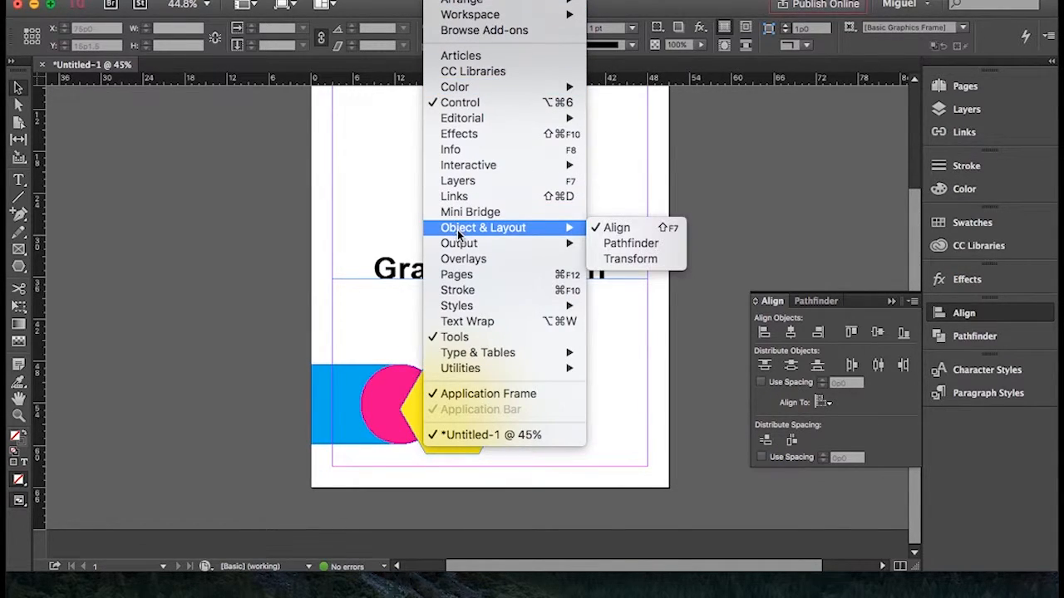
click(635, 227)
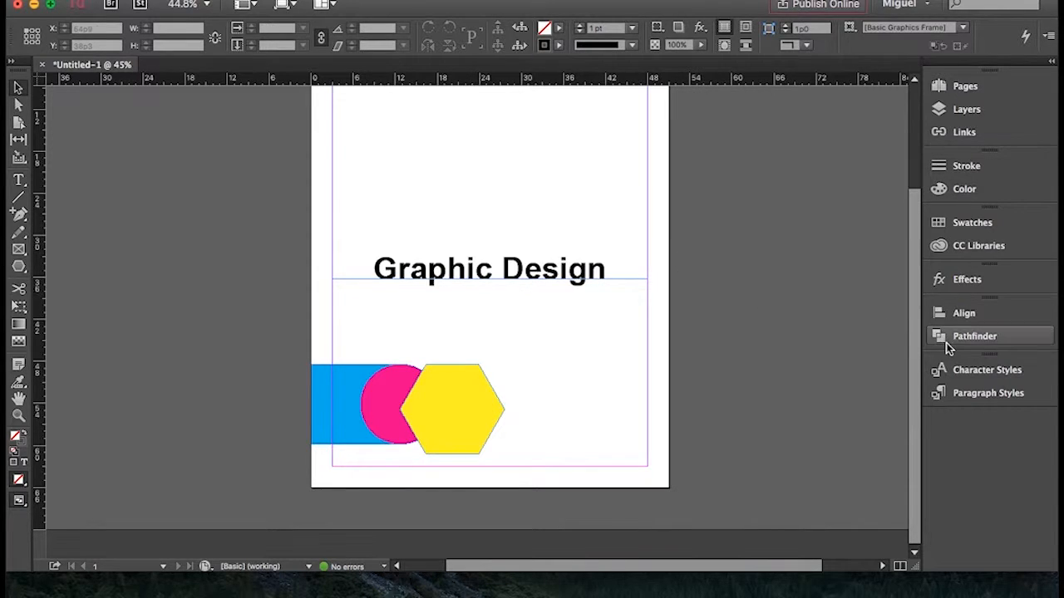
Step: Display the Align options for arranging and distributing objects
click(446, 1)
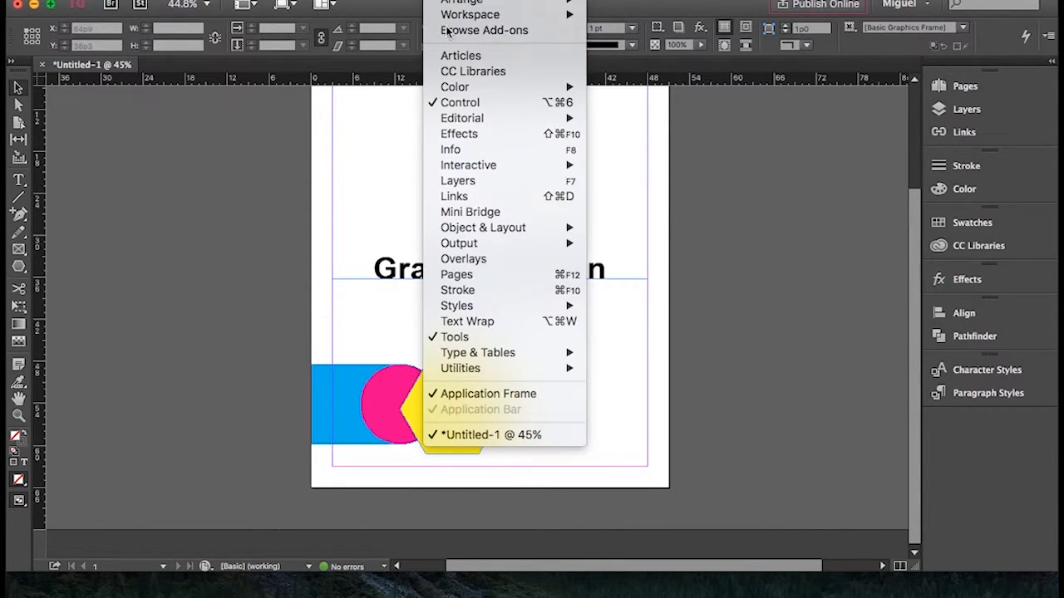
mouse_move(477, 228)
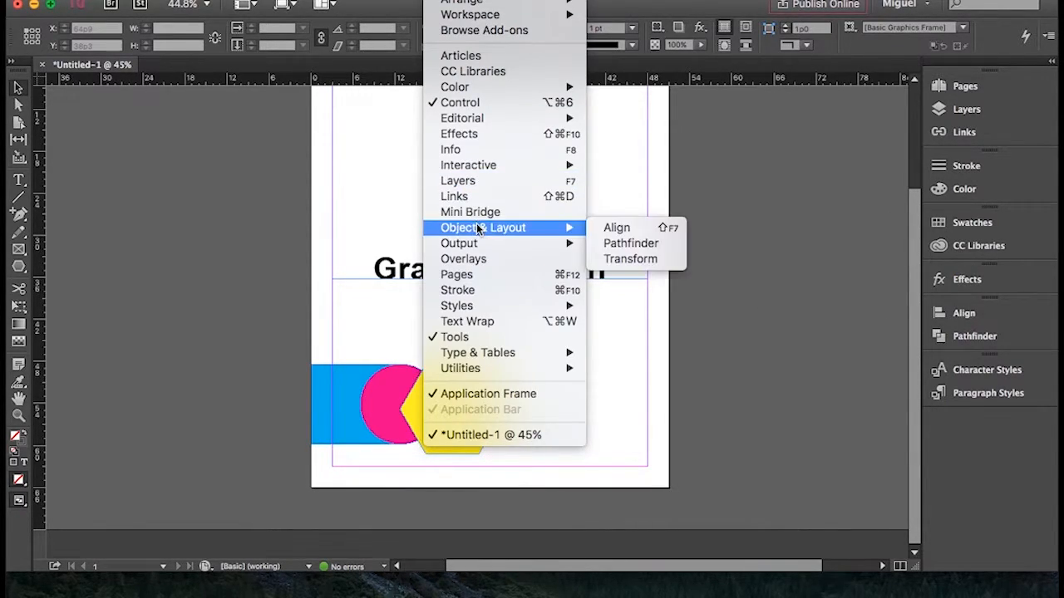
click(656, 229)
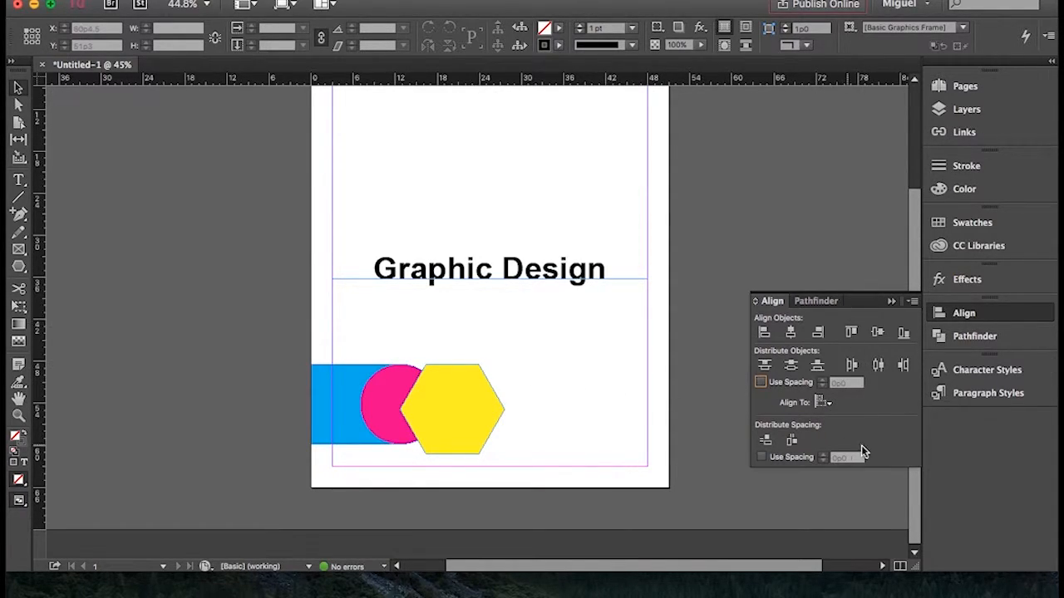
Step: Select the blue rectangle, pink circle and yellow hexagon and set their alignment reference to Align to Margins
drag(494, 350, 275, 469)
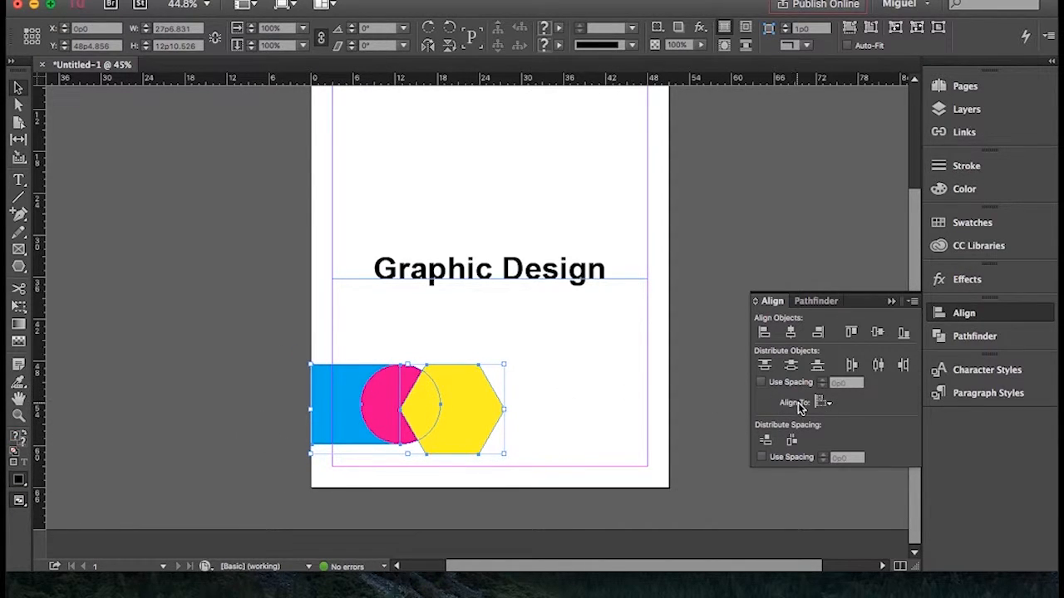
click(829, 404)
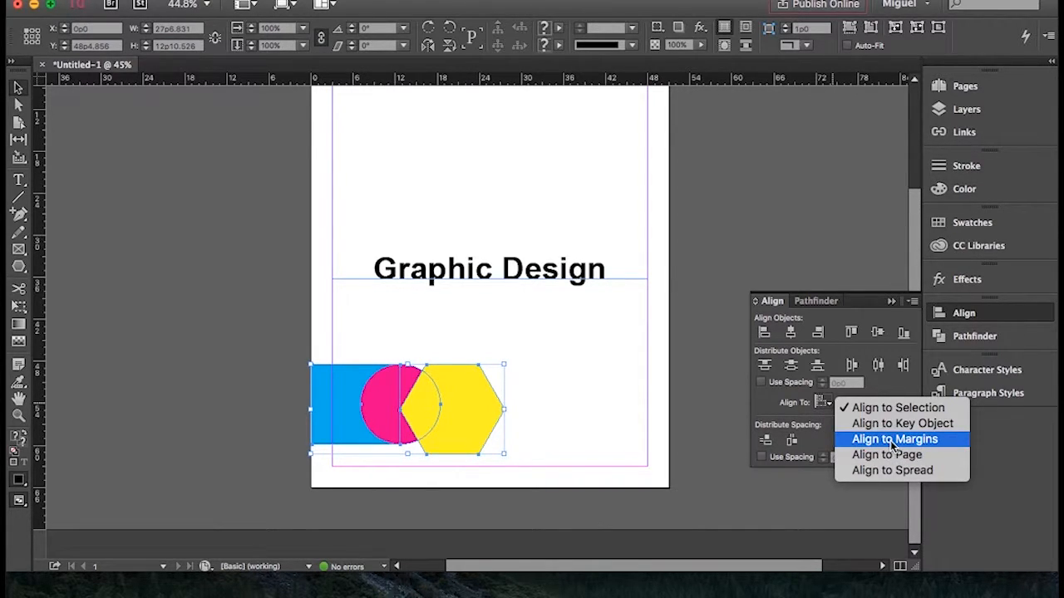
click(933, 443)
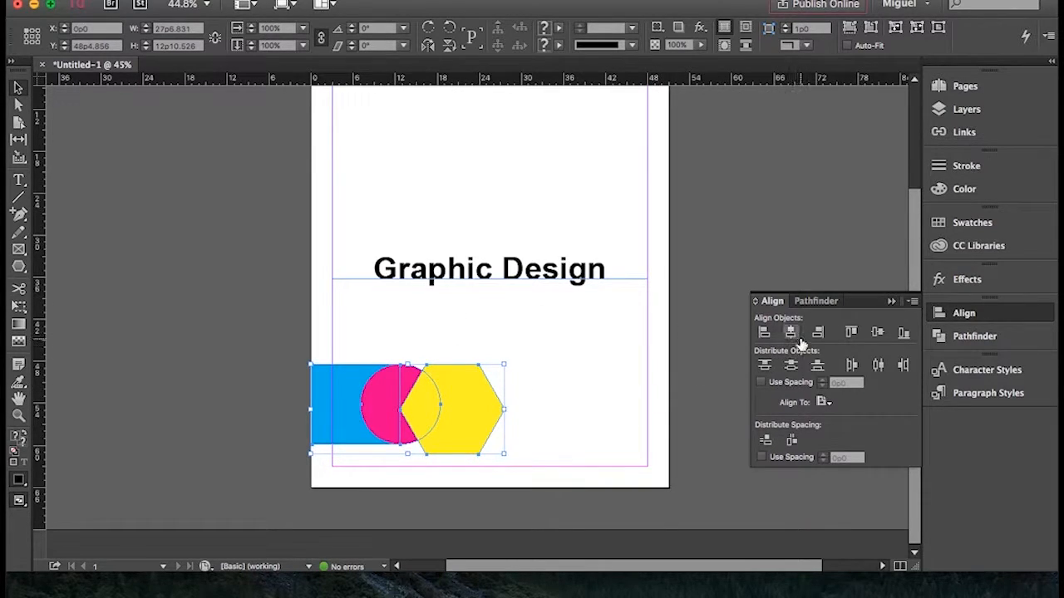
Step: Align the three shapes to the margins by left edges, horizontal centers and right edges in turn, and by vertical centers
click(764, 332)
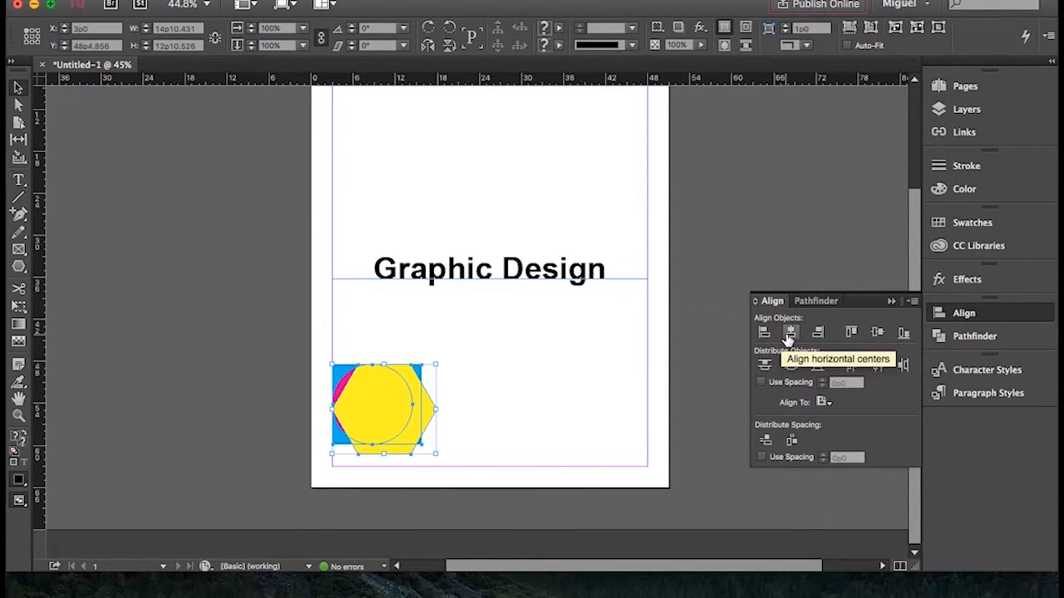
click(789, 333)
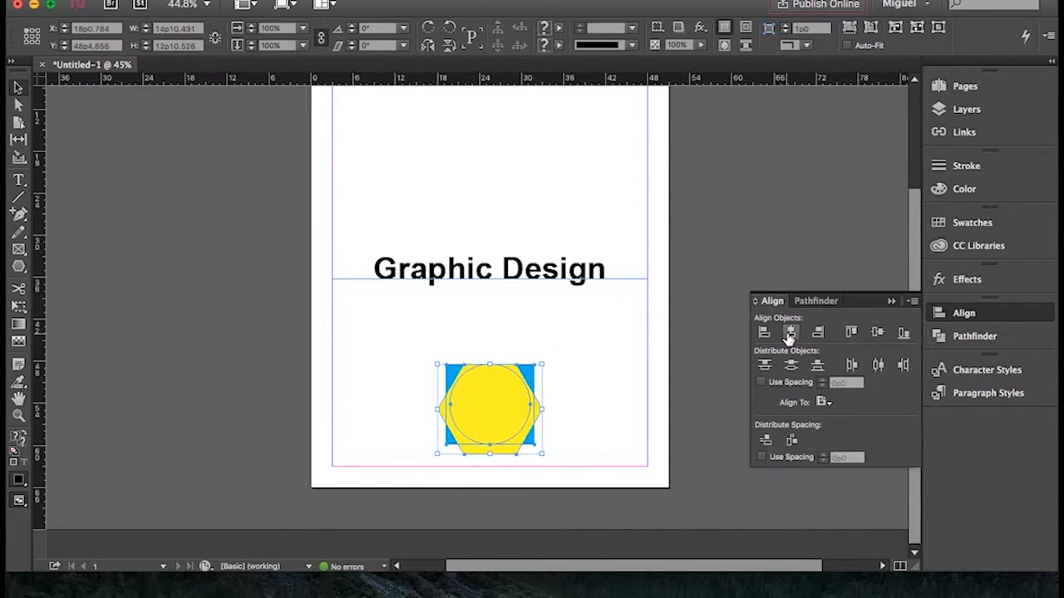
click(818, 333)
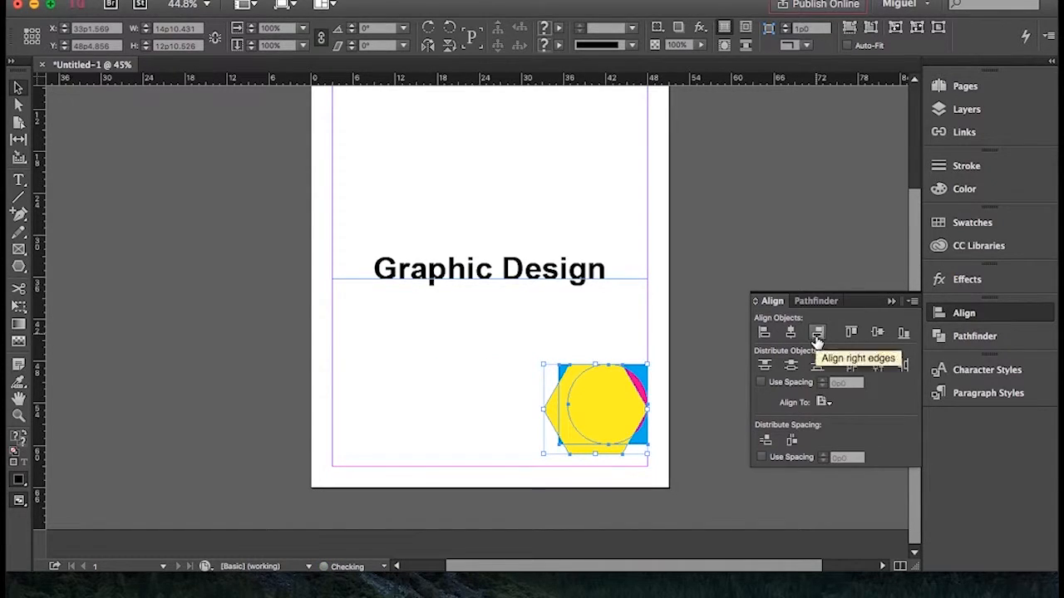
click(878, 332)
scroll(720, 223, up, 3)
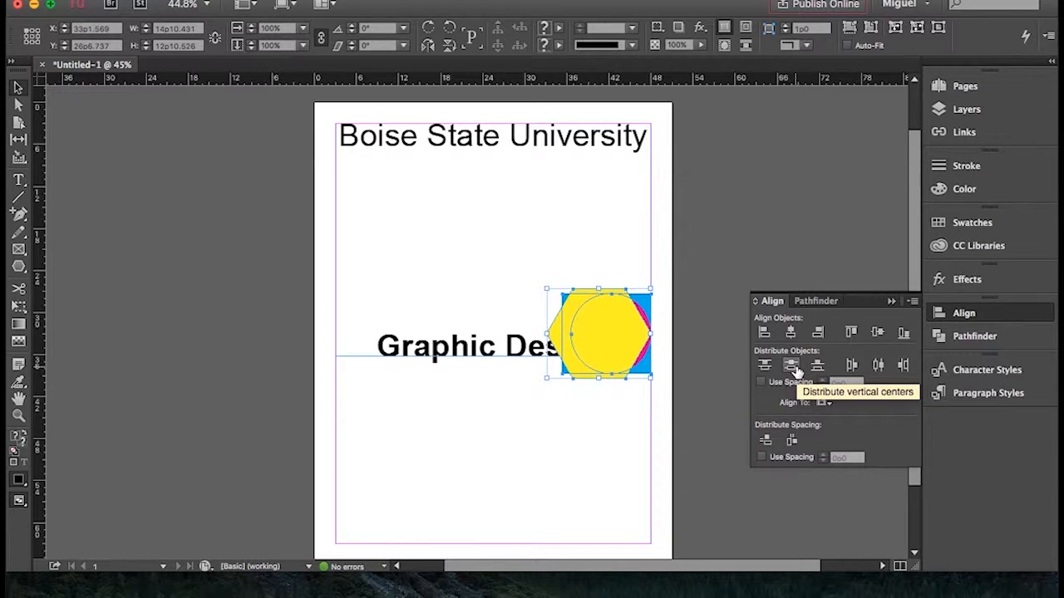
Step: Distribute the three shapes within the margins by vertical and horizontal centers, and align their vertical centers
click(792, 366)
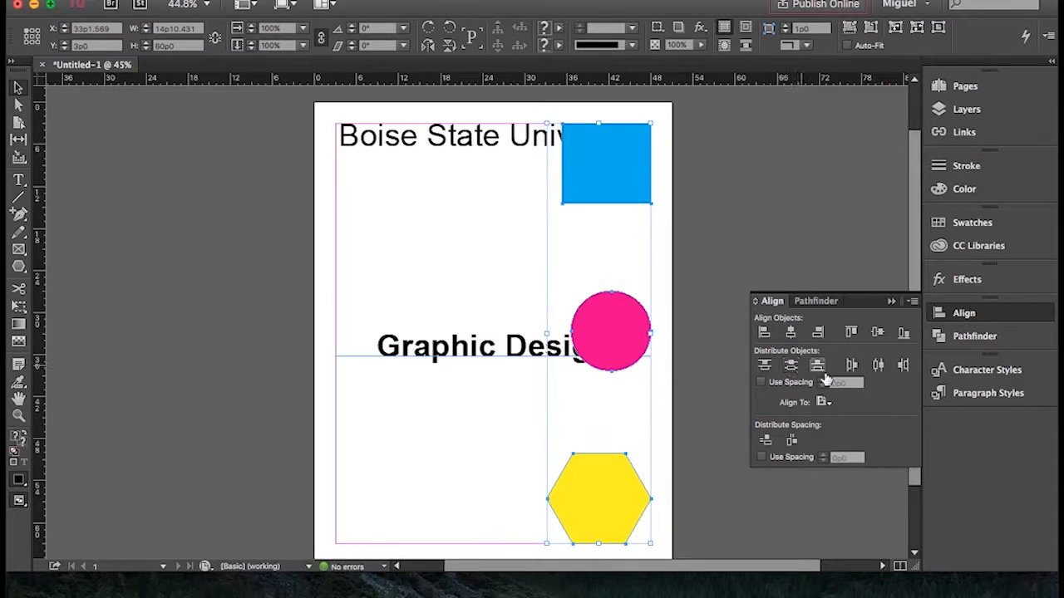
click(878, 366)
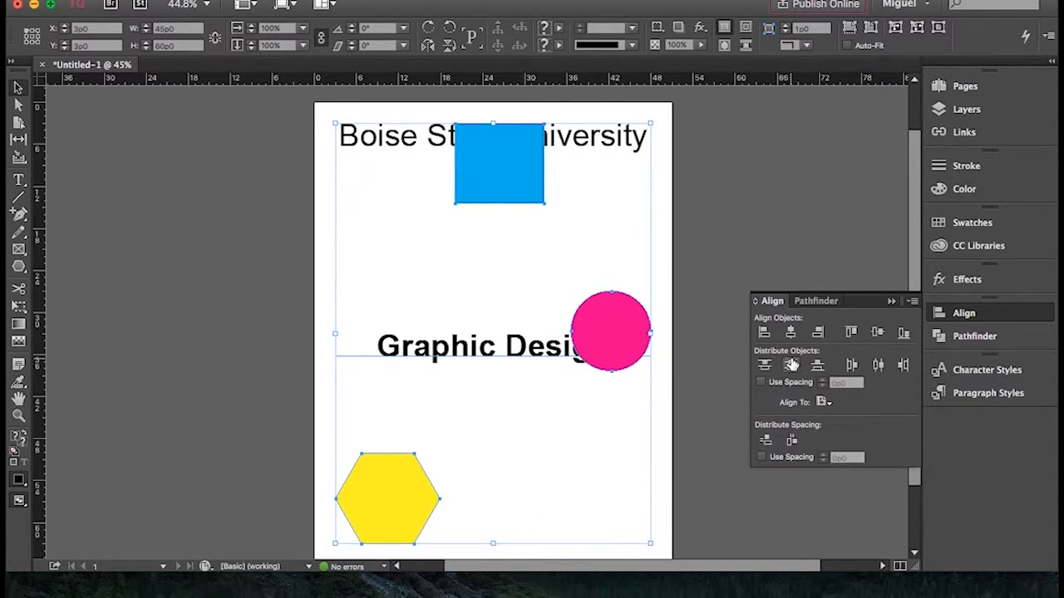
click(875, 332)
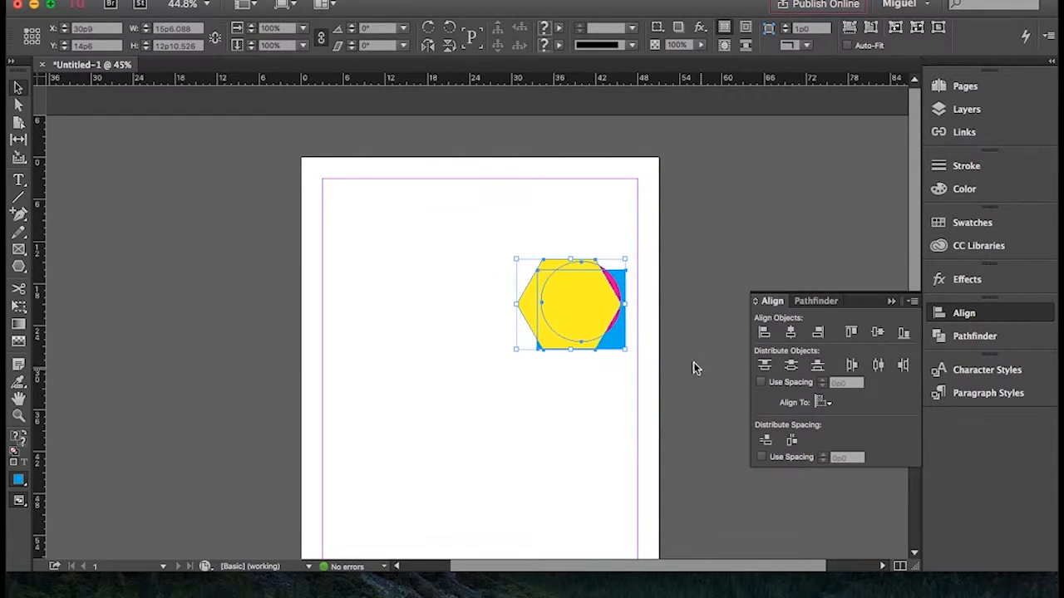
Step: Move the stacked shapes to the page's left side, then move only the yellow hexagon across to overlap the right page edge
right_click(546, 284)
key(Escape)
drag(546, 284, 389, 290)
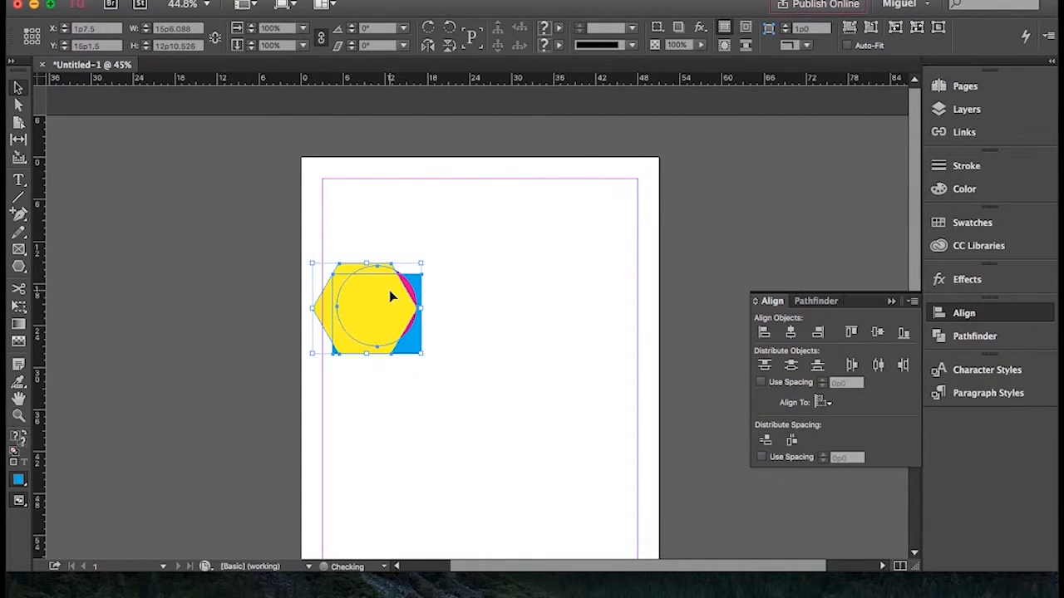
click(456, 299)
drag(404, 308, 628, 300)
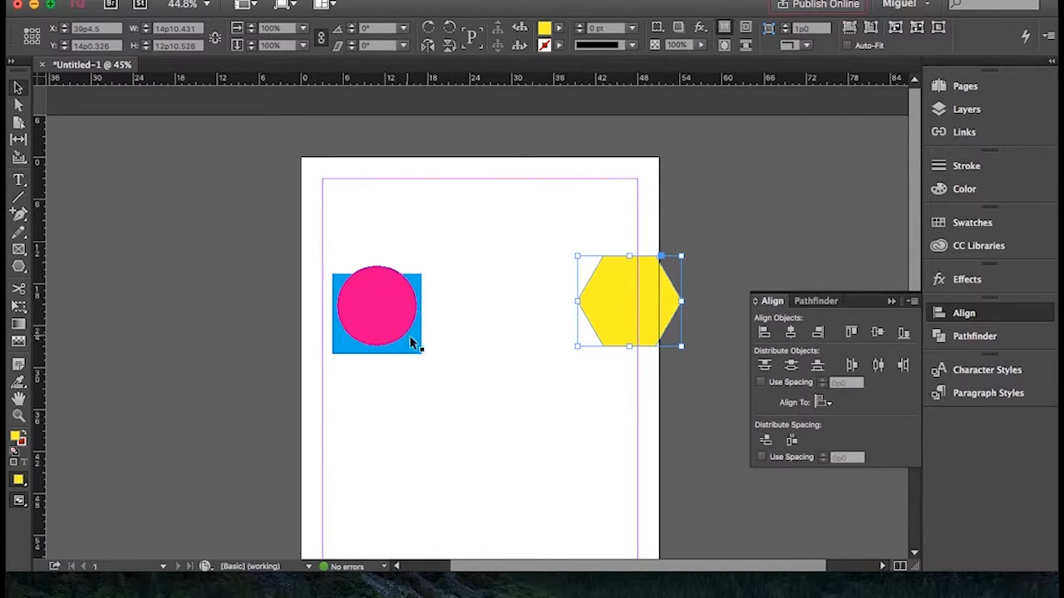
Step: Select the rectangle, circle and hexagon and distribute them by horizontal centers, keeping Align to Selection as the reference
drag(695, 353, 316, 259)
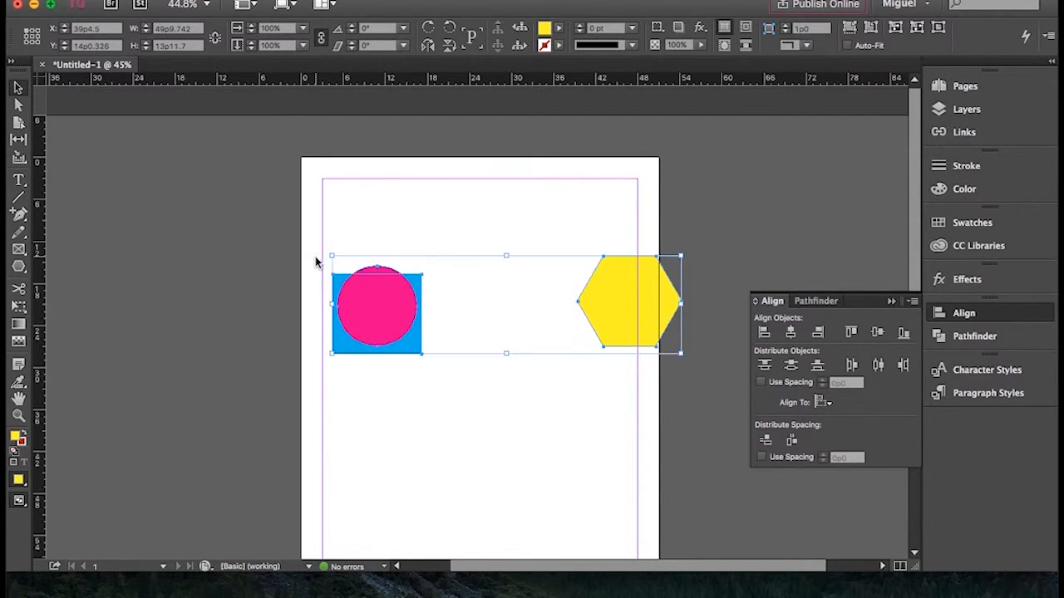
click(822, 402)
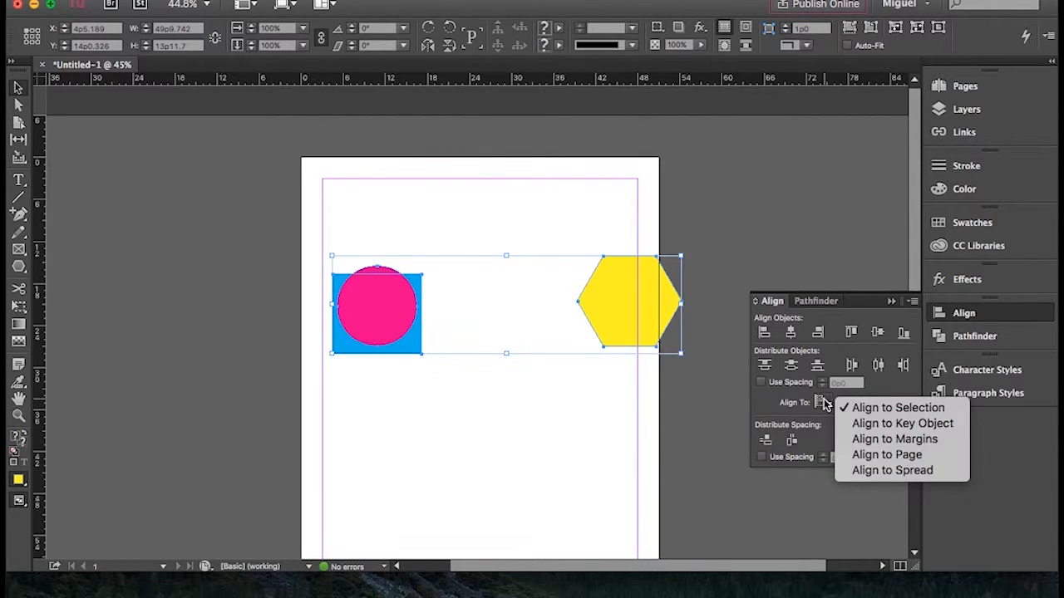
click(881, 374)
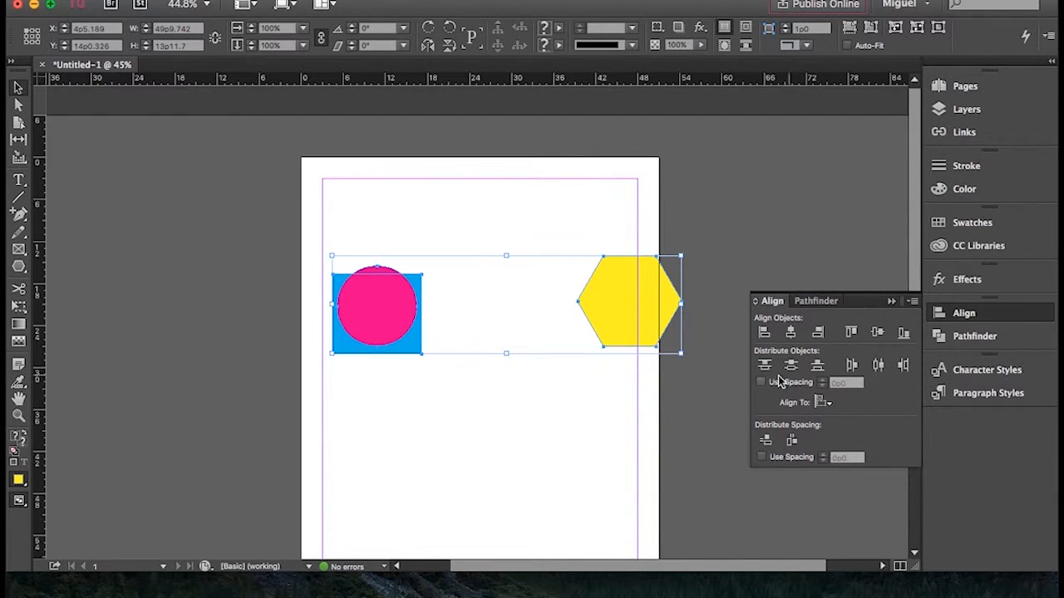
click(878, 366)
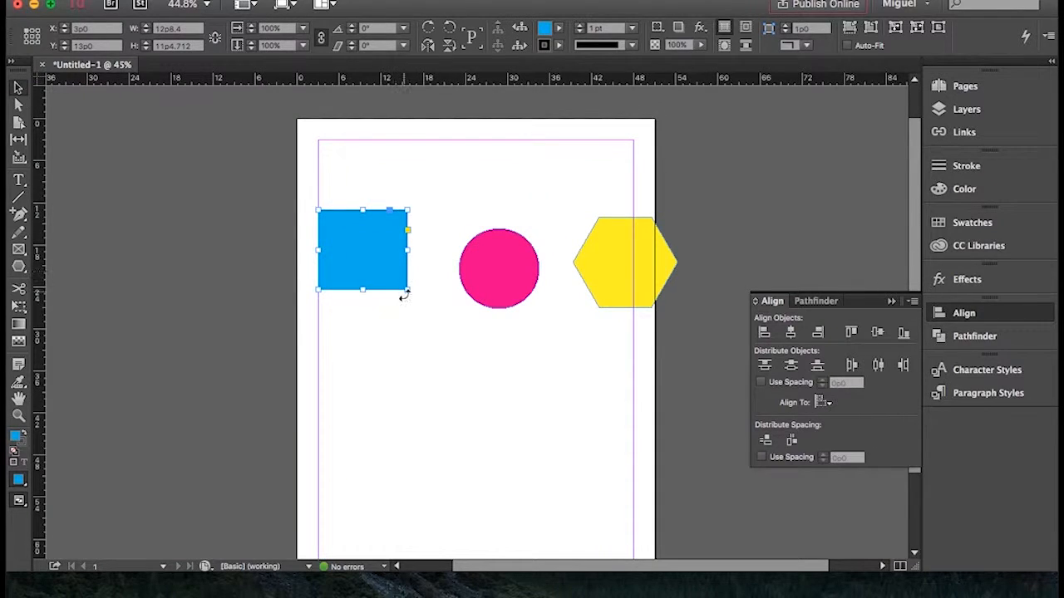
Step: Move the blue rectangle through the page-center smart guides and place it below the pink circle, with their right edges aligned
scroll(429, 308, down, 2)
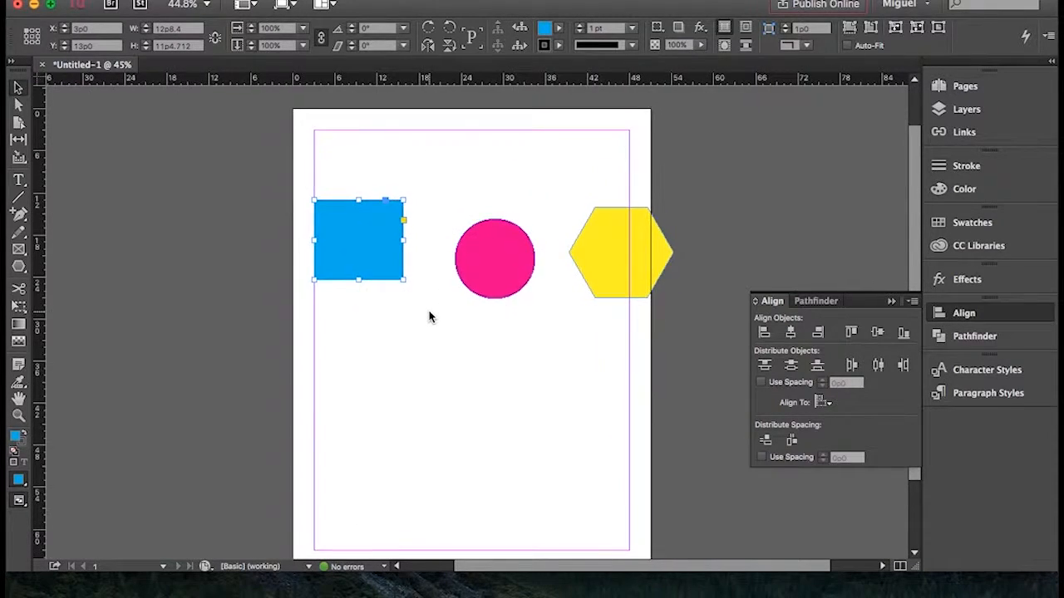
drag(370, 226, 480, 406)
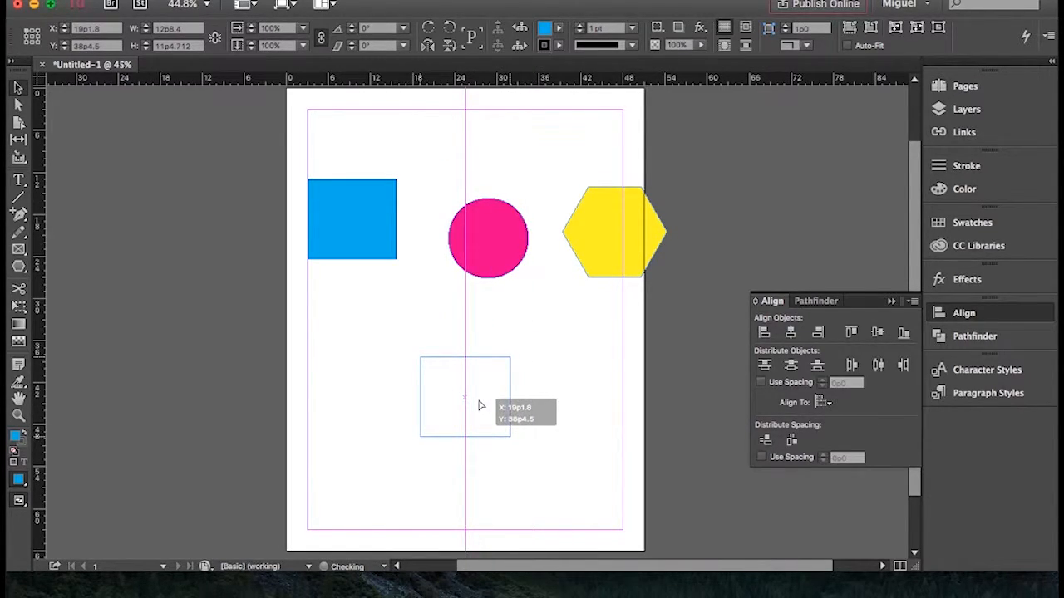
drag(479, 405, 481, 332)
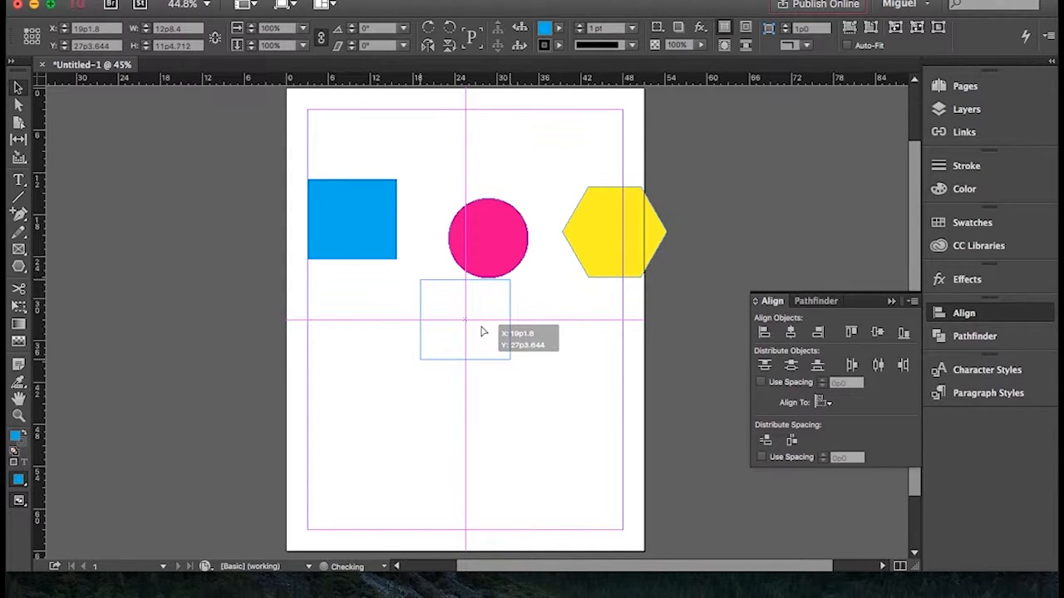
drag(481, 332, 502, 367)
Step: Center the yellow hexagon above the pink circle and move the blue rectangle to X 20p9, Y 32p3.233 for equal vertical gaps
drag(596, 254, 472, 147)
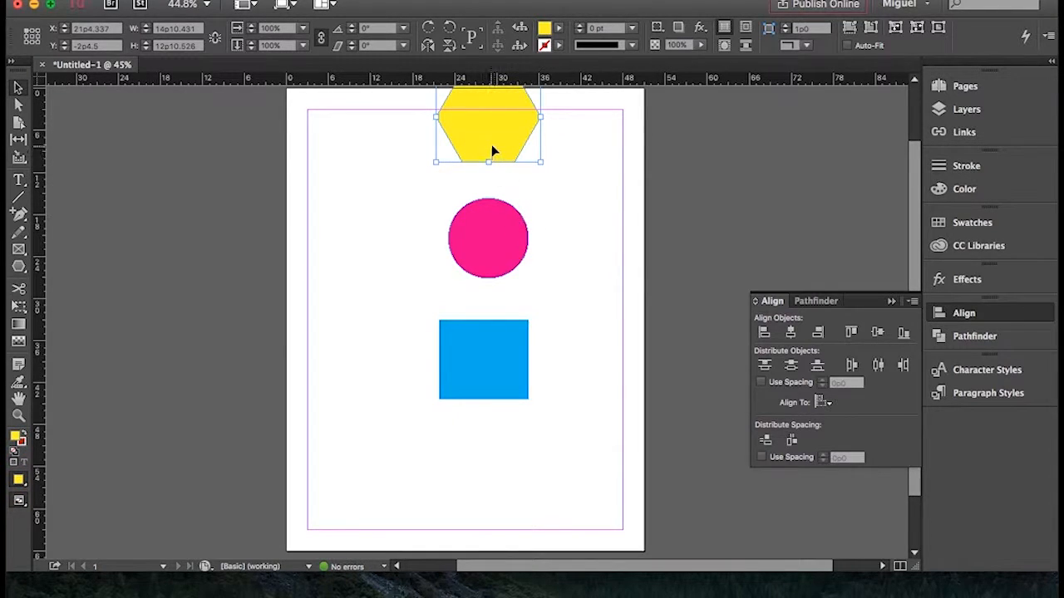
mouse_move(515, 348)
mouse_down()
mouse_move(515, 384)
mouse_move(508, 335)
mouse_move(511, 350)
mouse_up()
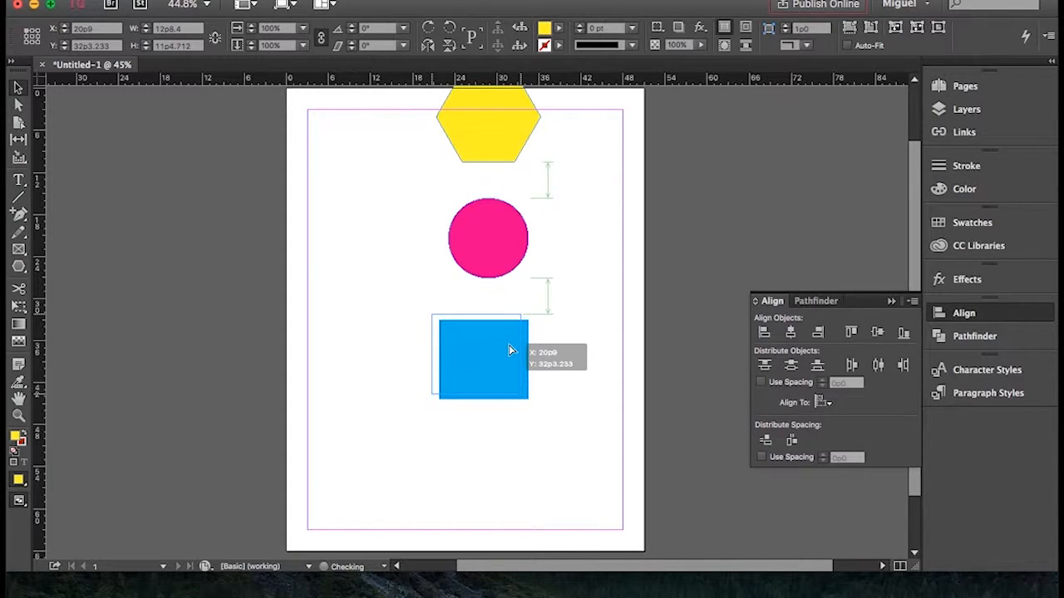
drag(512, 350, 511, 350)
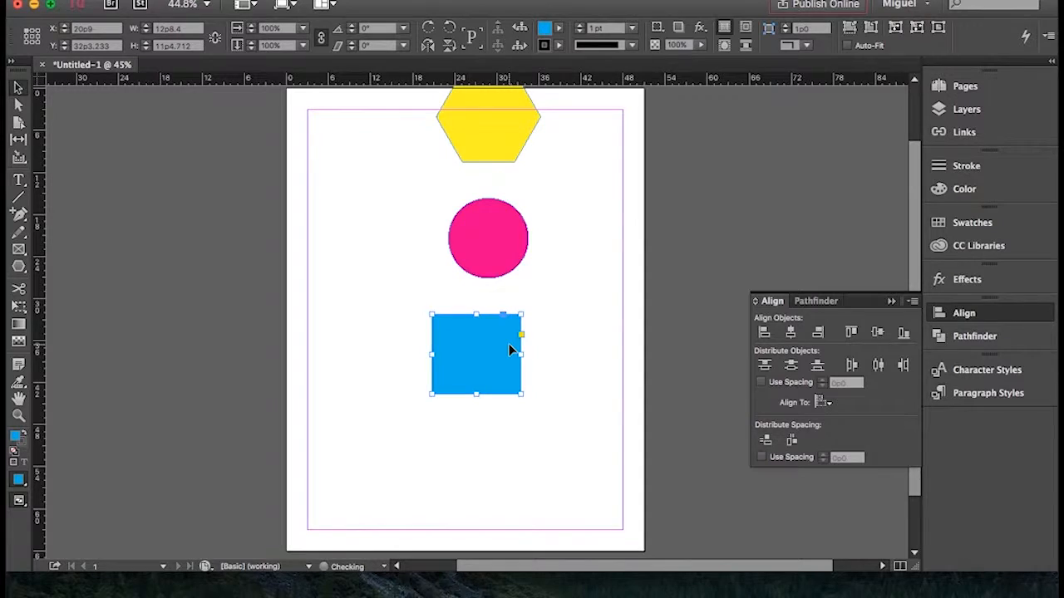
scroll(539, 363, up, 2)
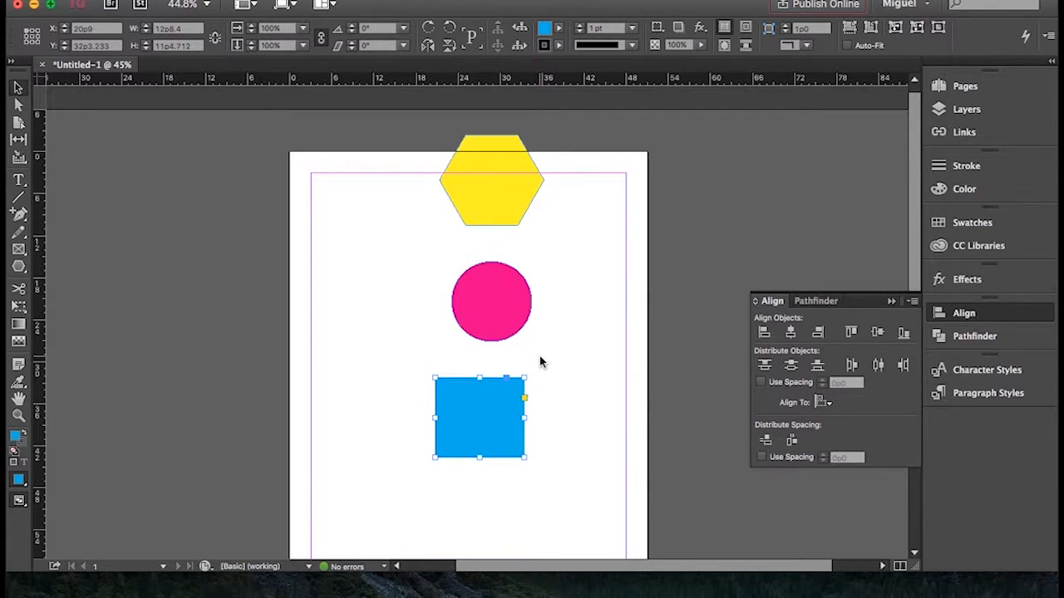